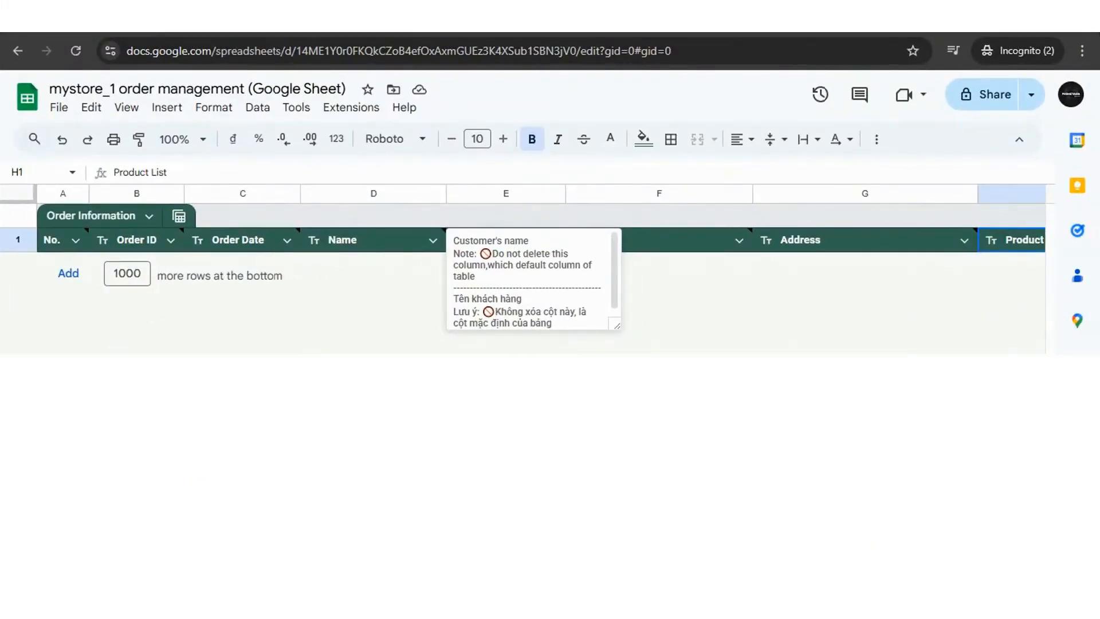
Copy the spreadsheet ID from the order management sheet's URL and paste it as the Order Management Google Sheet ID in the Setup Store tool
left_click(300, 50)
left_click(312, 50)
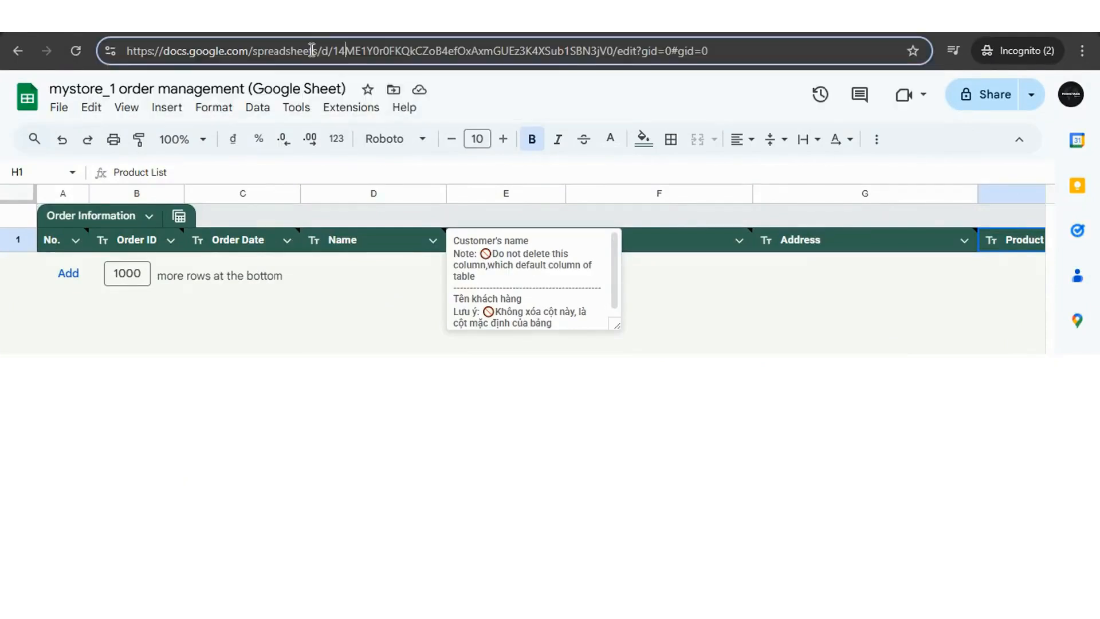
left_click_drag(333, 50, 612, 60)
key("ctrl+c")
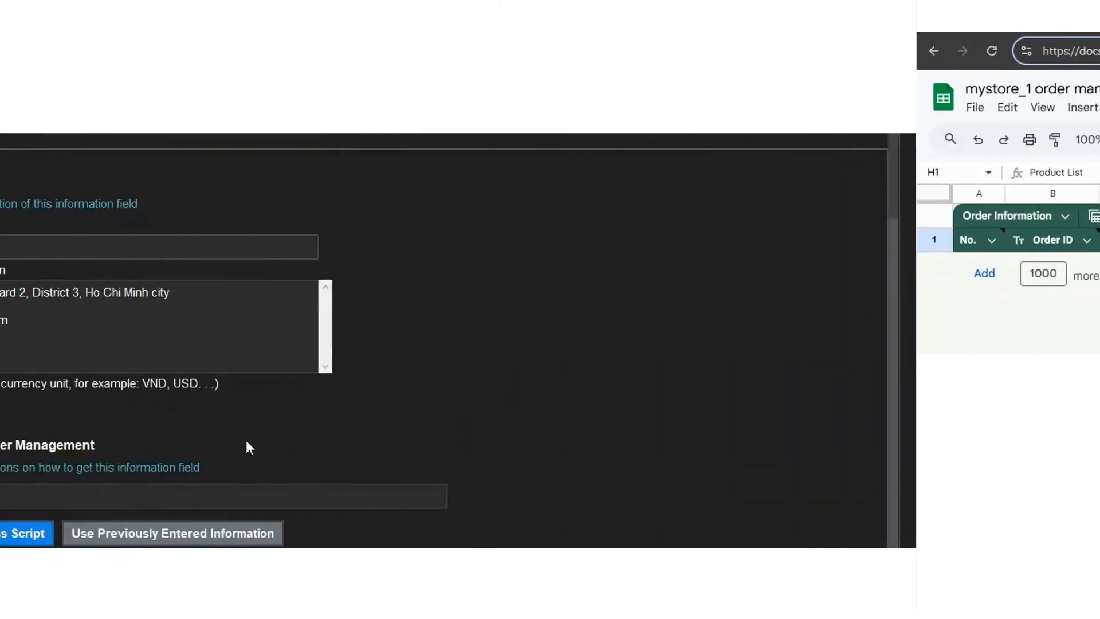
left_click(178, 491)
key("ctrl+v")
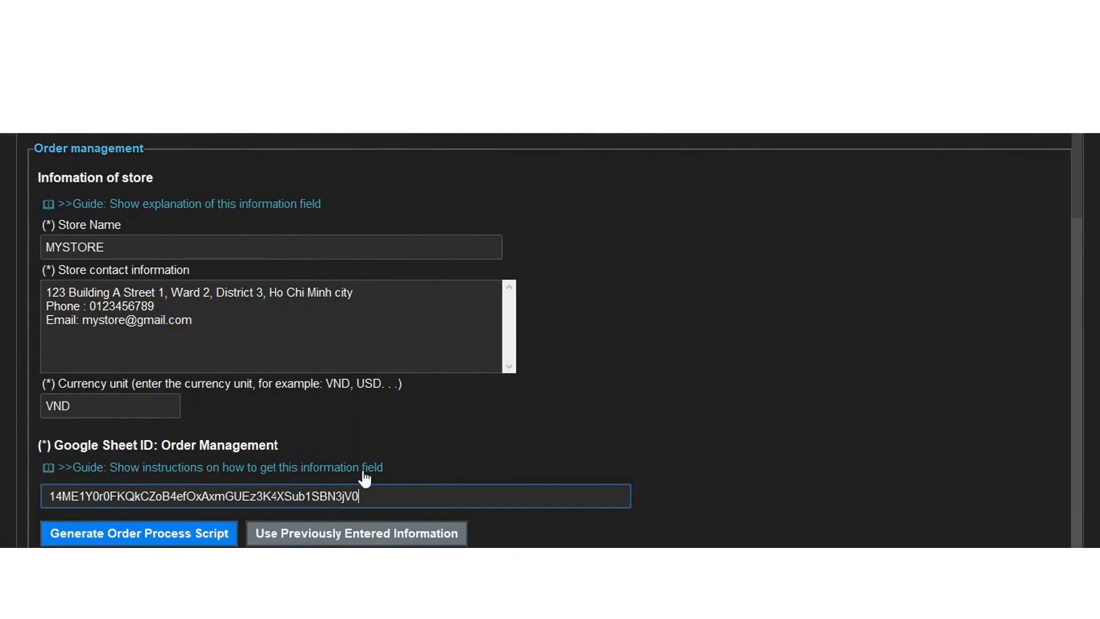
Generate the order process script and bring its result file into view
left_click(137, 538)
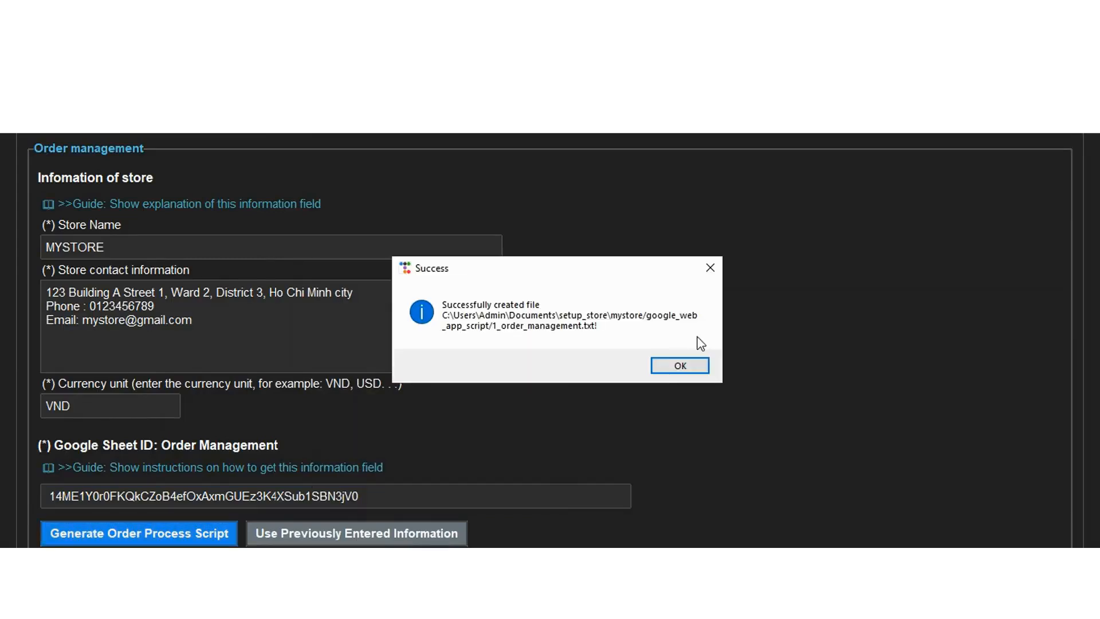
left_click(689, 369)
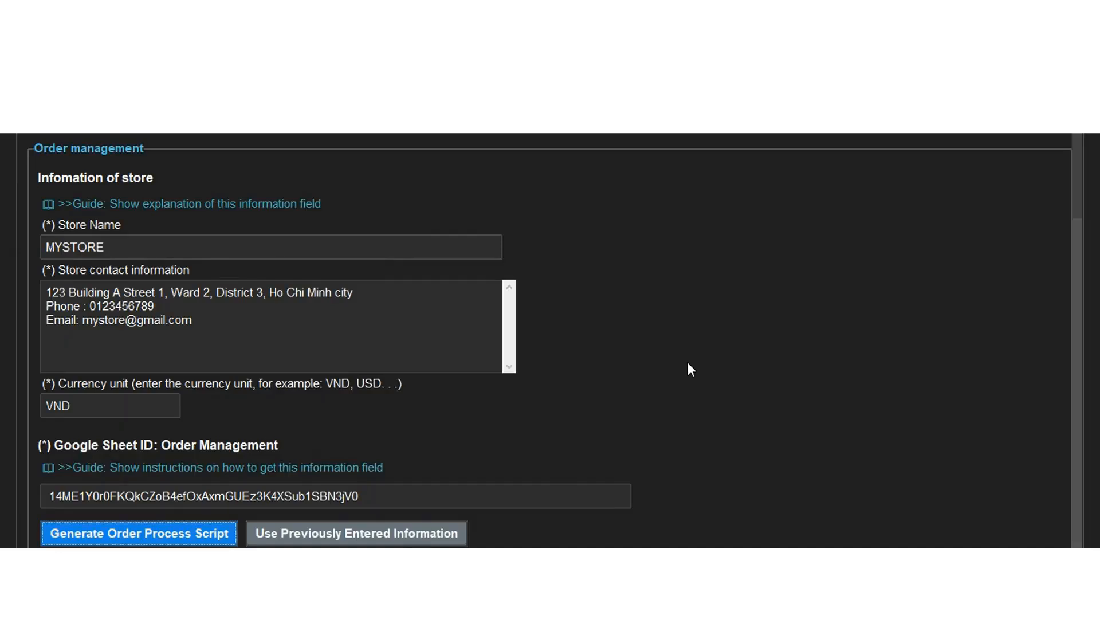
scroll(687, 363, "down", 1)
scroll(687, 363, "down", 1)
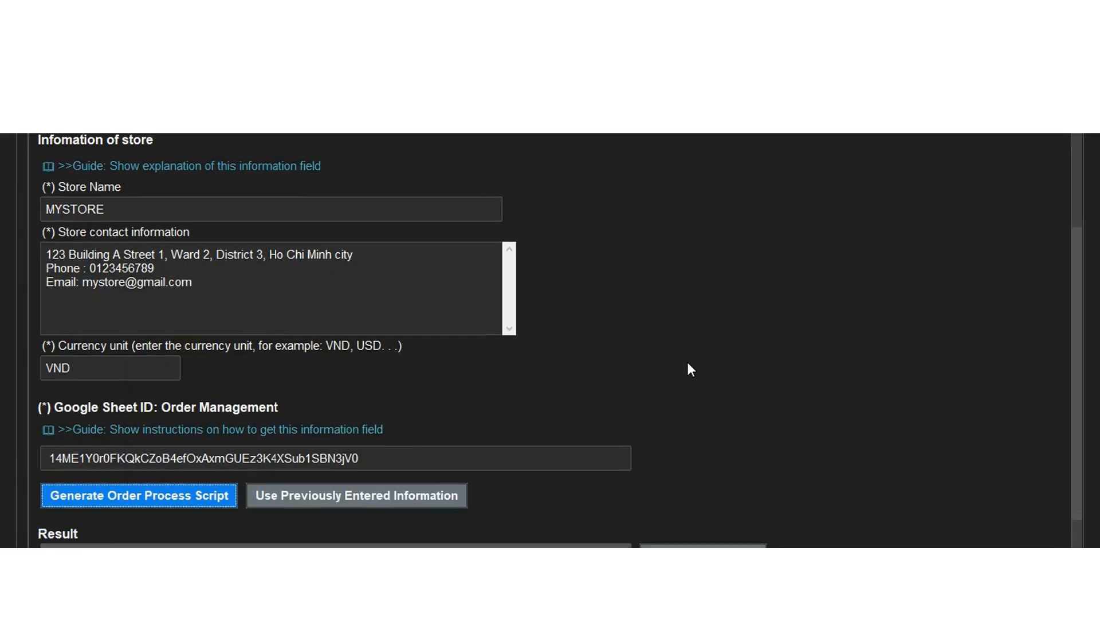
scroll(688, 363, "down", 1)
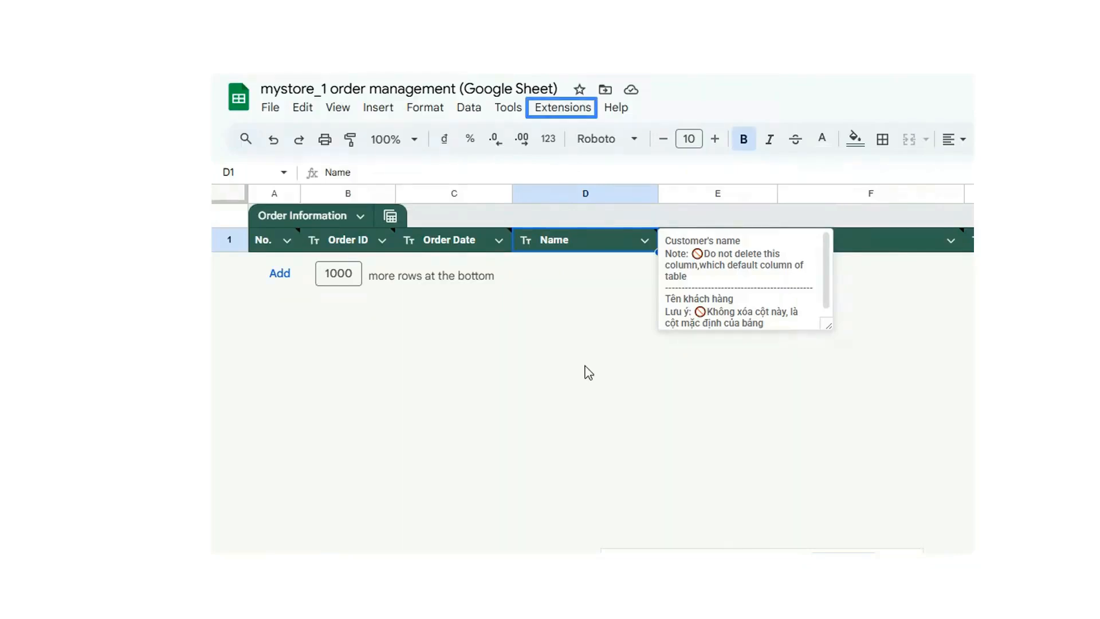
Open the order management sheet's Apps Script project in the browser and place the cursor on the empty line below the two comments
left_click(571, 109)
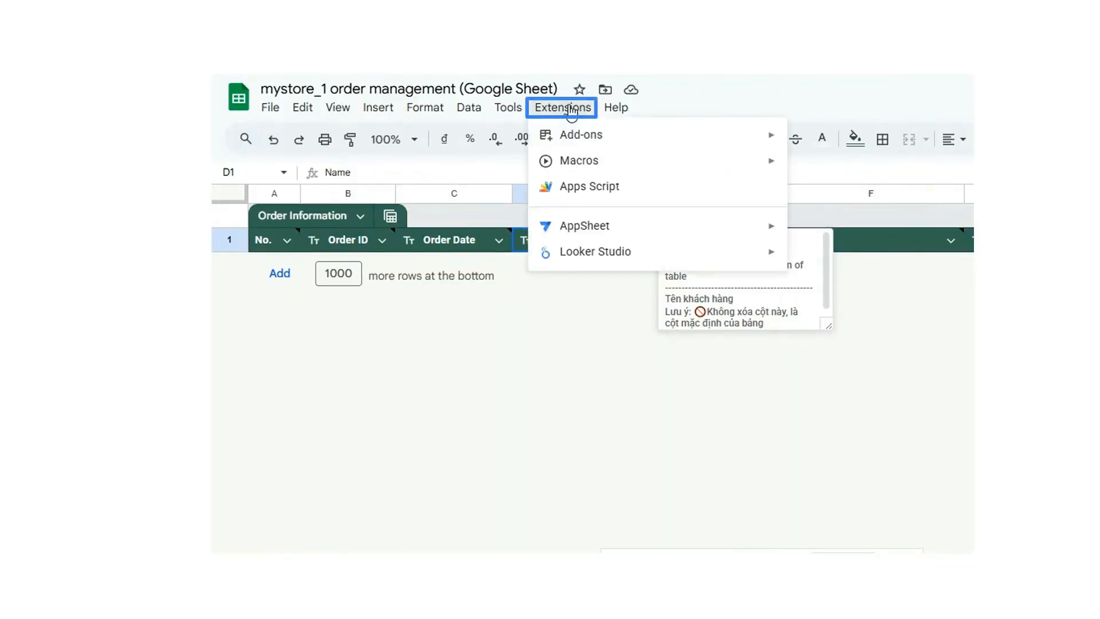
left_click(581, 194)
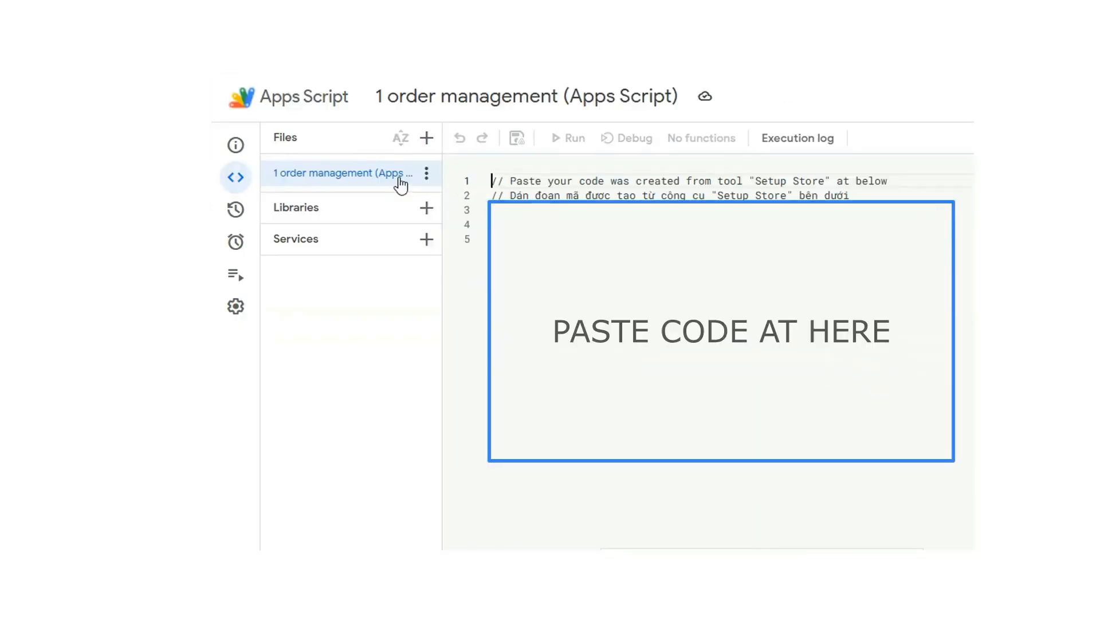
left_click(499, 213)
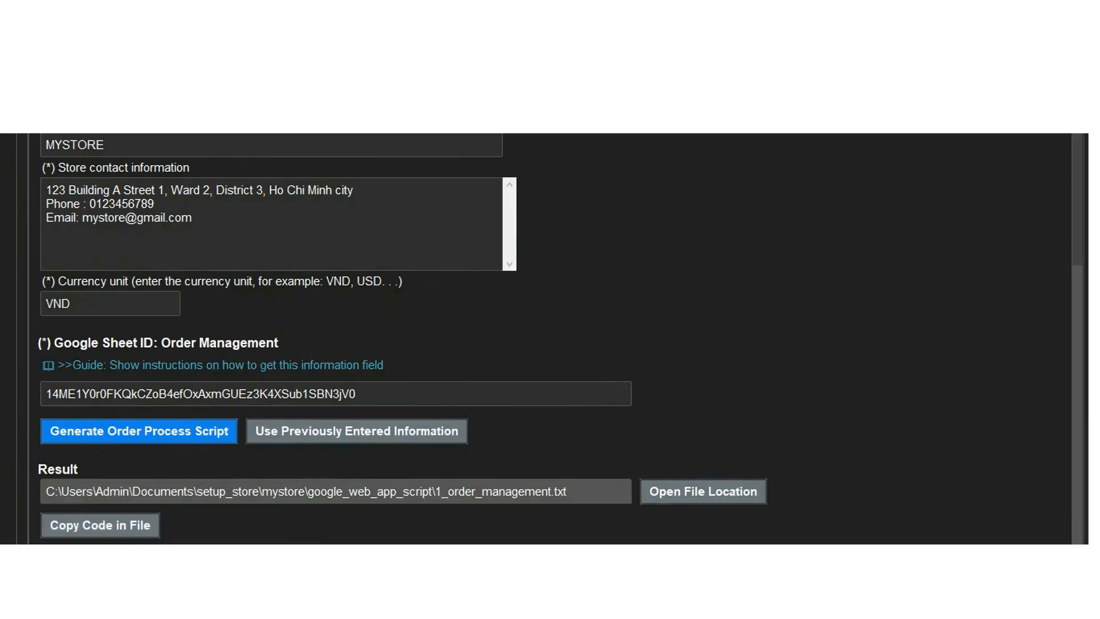
Copy the generated 1_order_management.txt code from Setup Store, paste it below the comments in the Apps Script file, and save the project
left_click(116, 532)
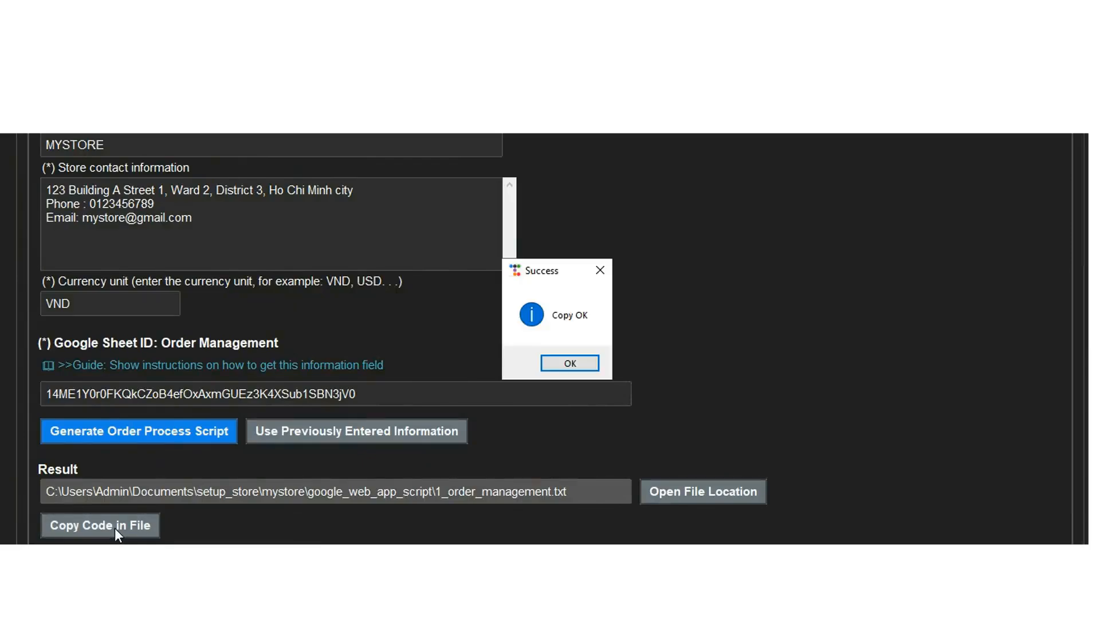
left_click(568, 365)
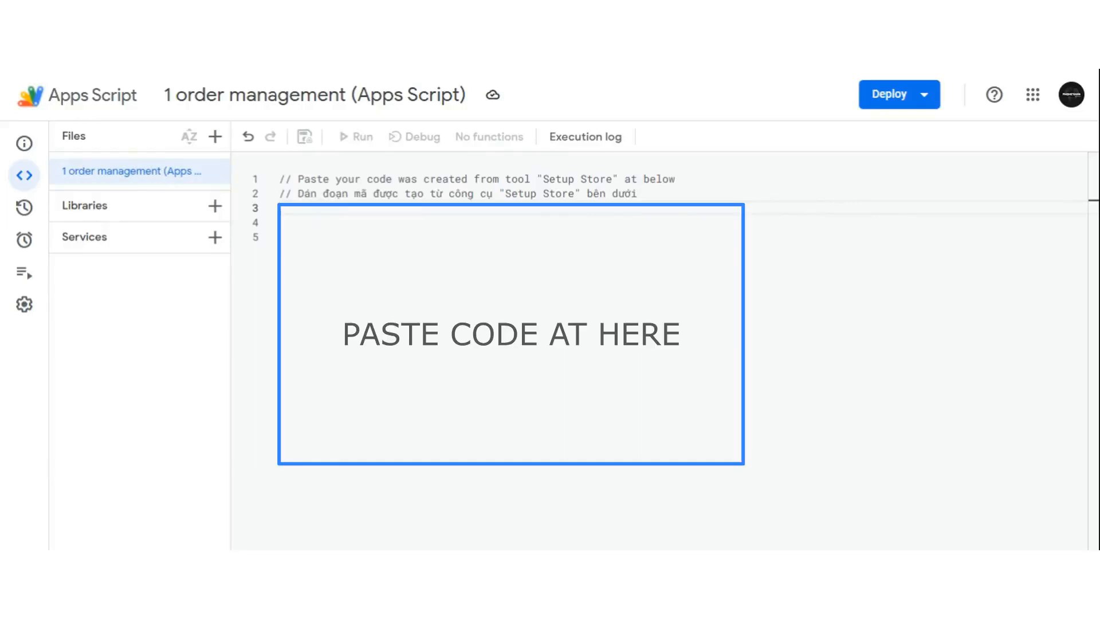
key("ctrl+v")
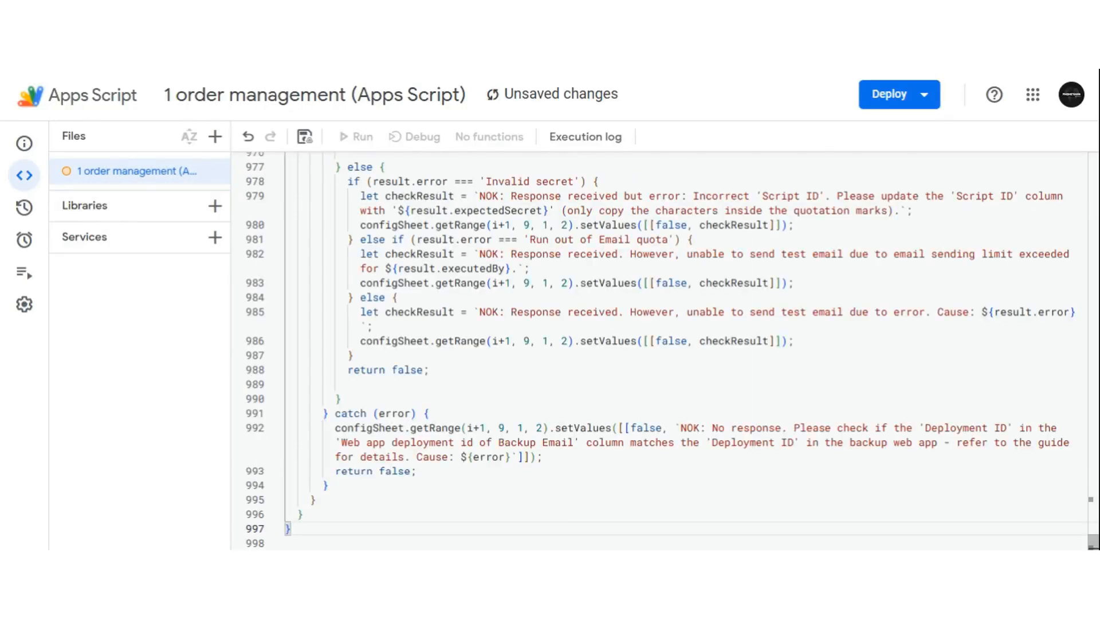
left_click(306, 139)
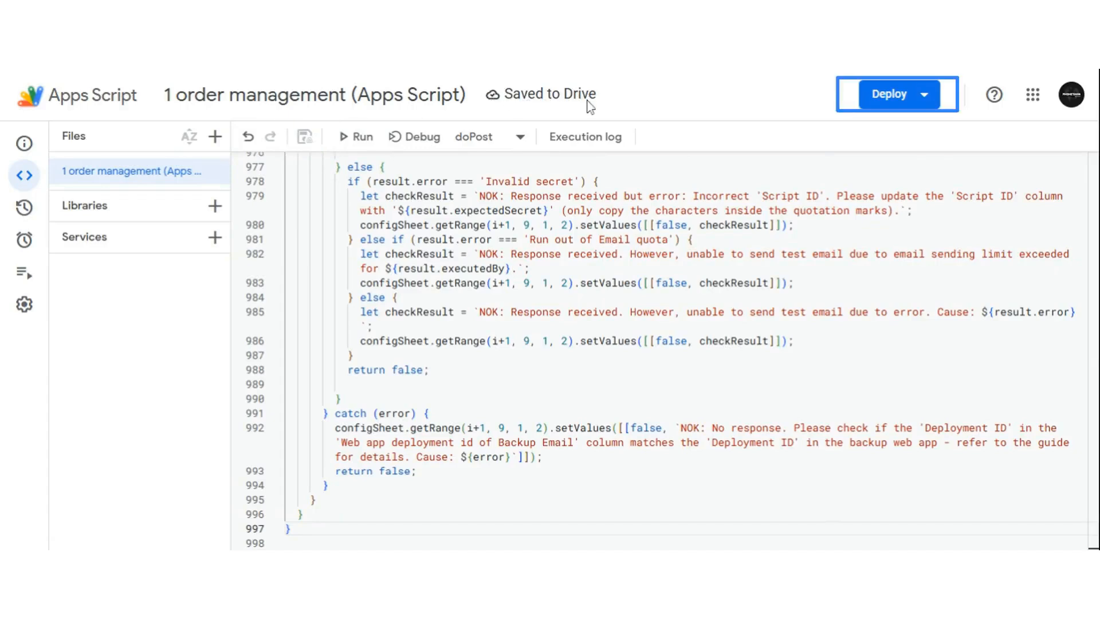
Start a new deployment of the script with Web app as its type
left_click(905, 101)
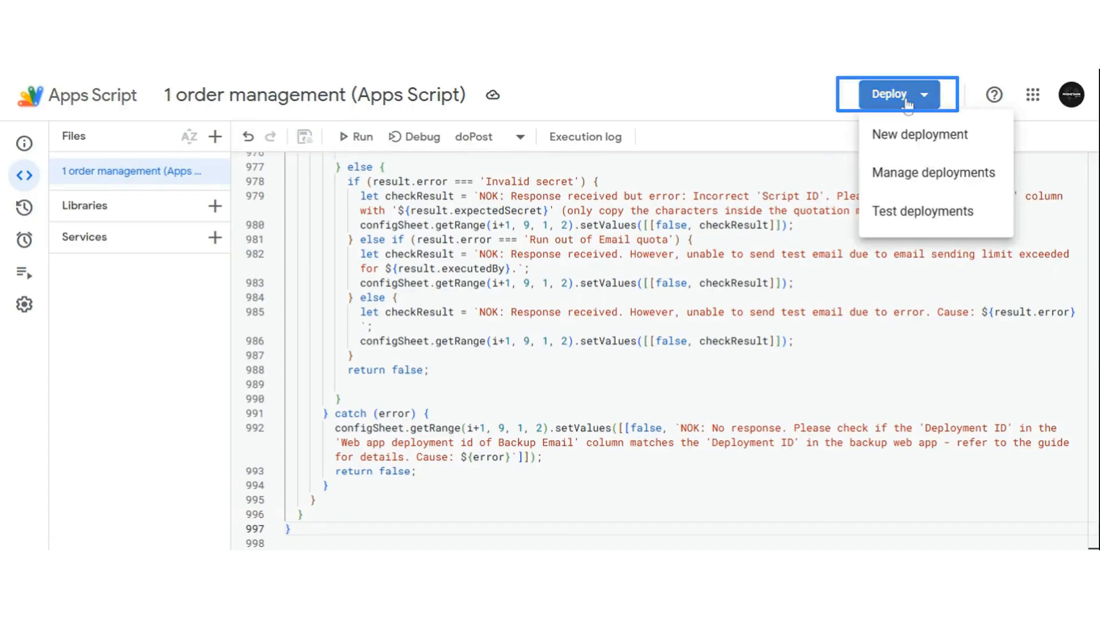
left_click(909, 135)
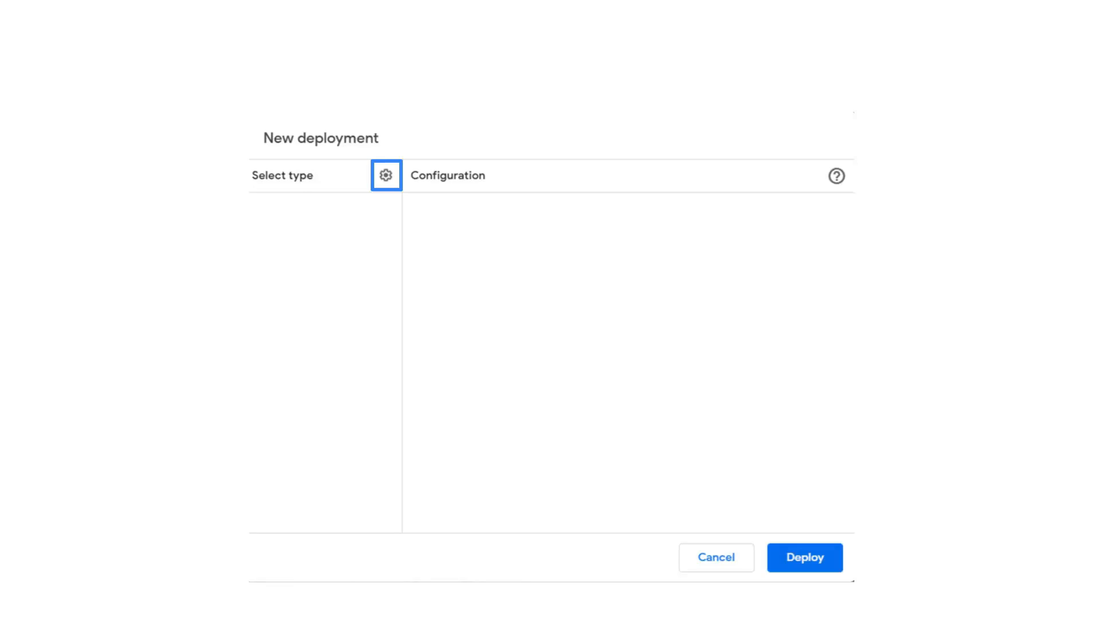
left_click(386, 175)
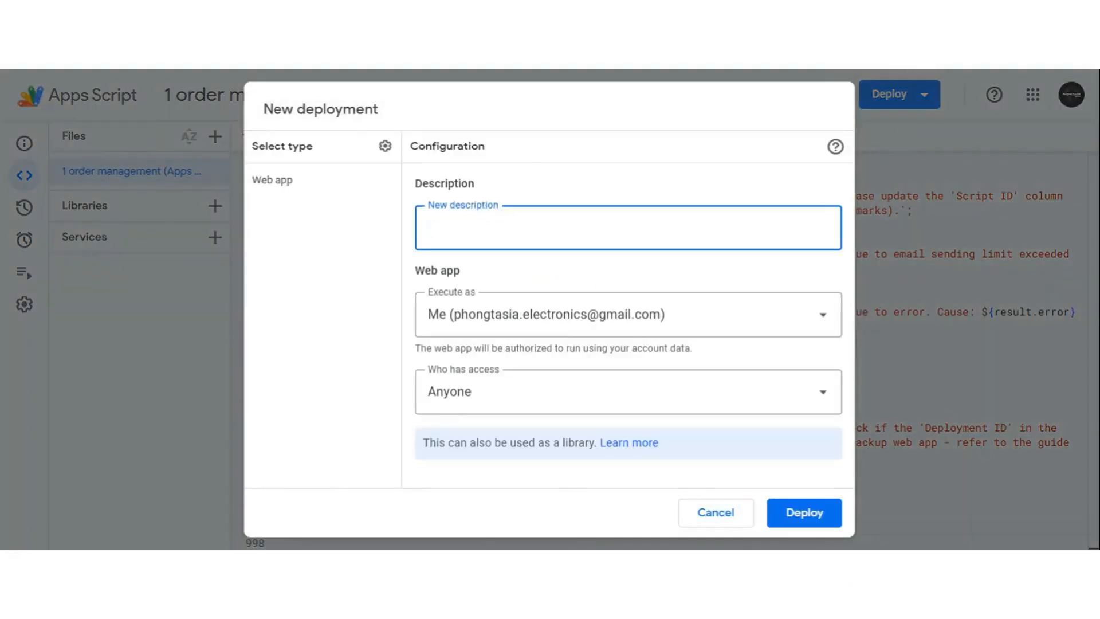
Describe the web app as "deployment order management" and deploy it
type("1")
key("BackSpace")
type("dep")
type("loyment ")
type("order ")
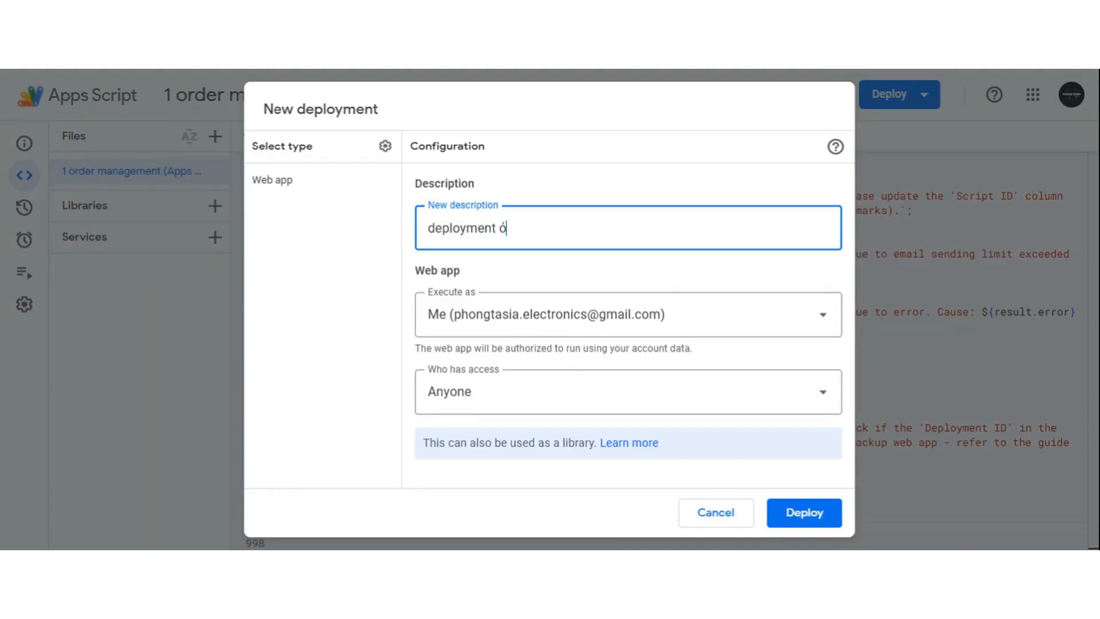
type("managemen")
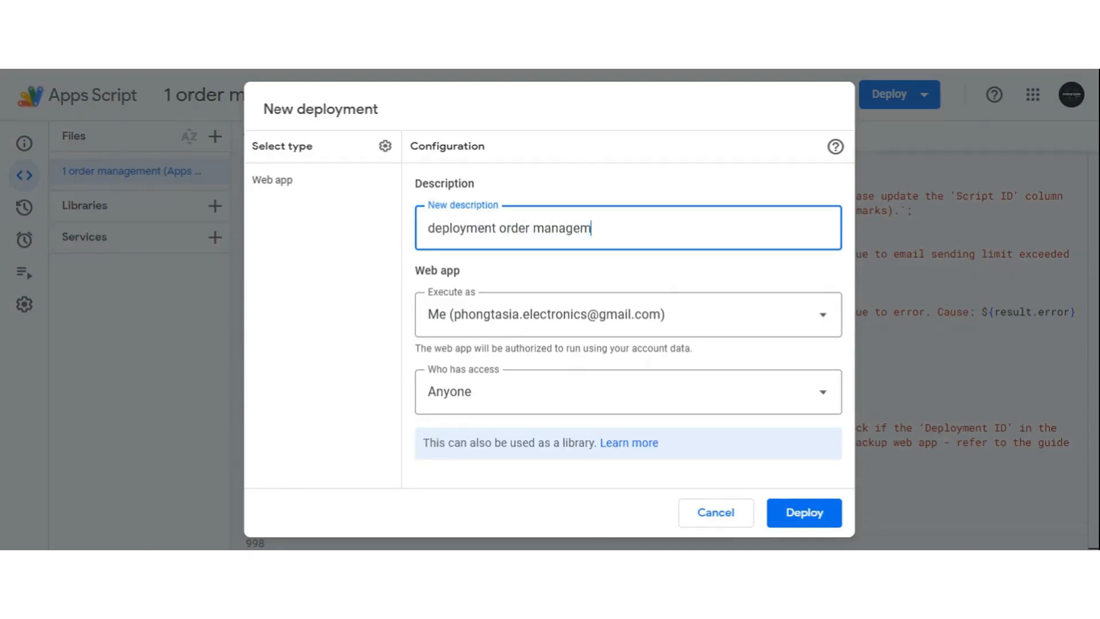
key("BackSpace")
type("etn")
key("BackSpace")
key("BackSpace")
type("nt")
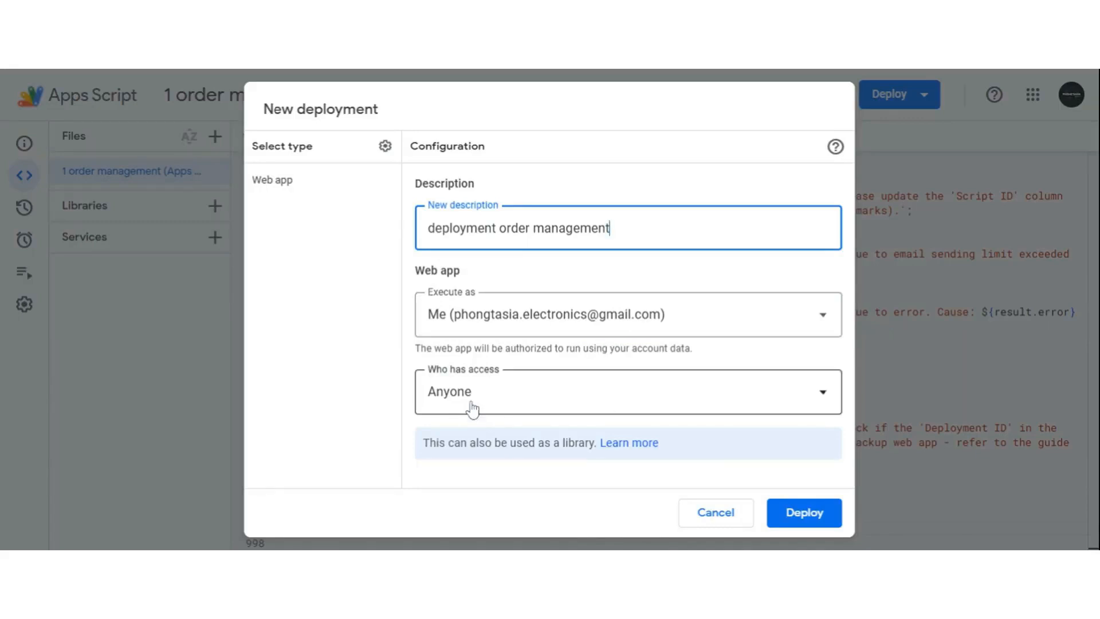
left_click(786, 519)
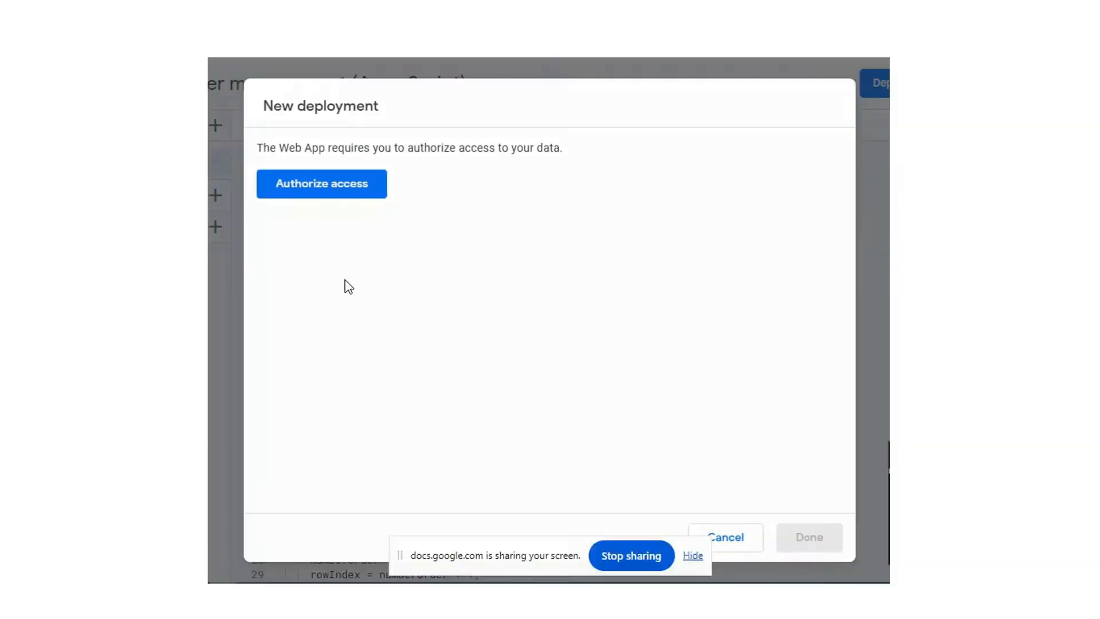
Authorize the web app with the Google account, proceeding past the unverified-app warning and continuing the sign-in
left_click(335, 195)
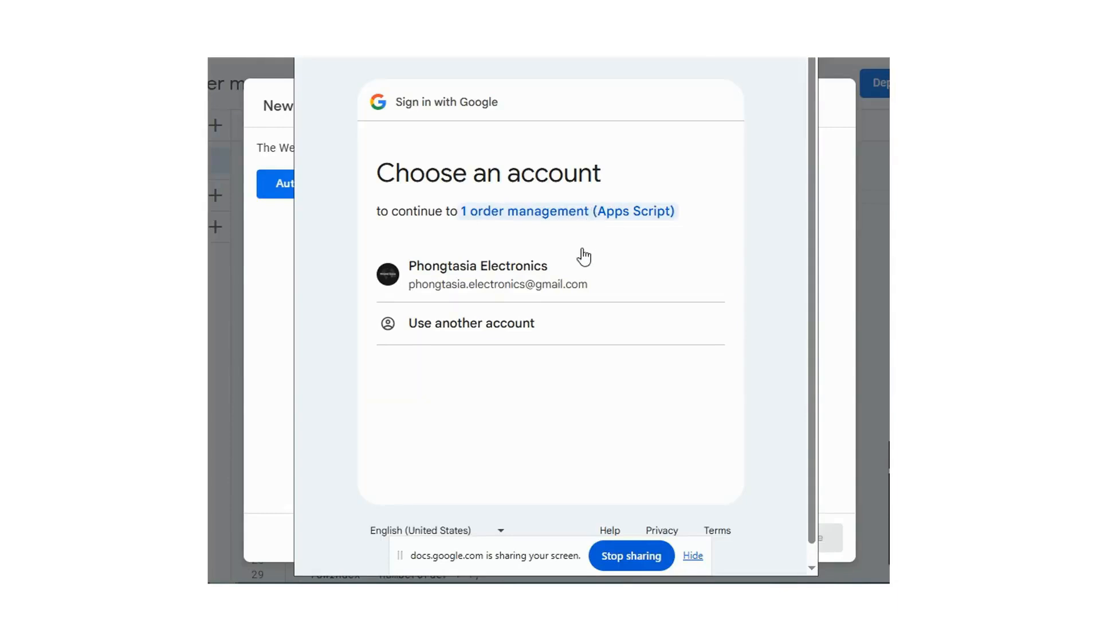
left_click(574, 291)
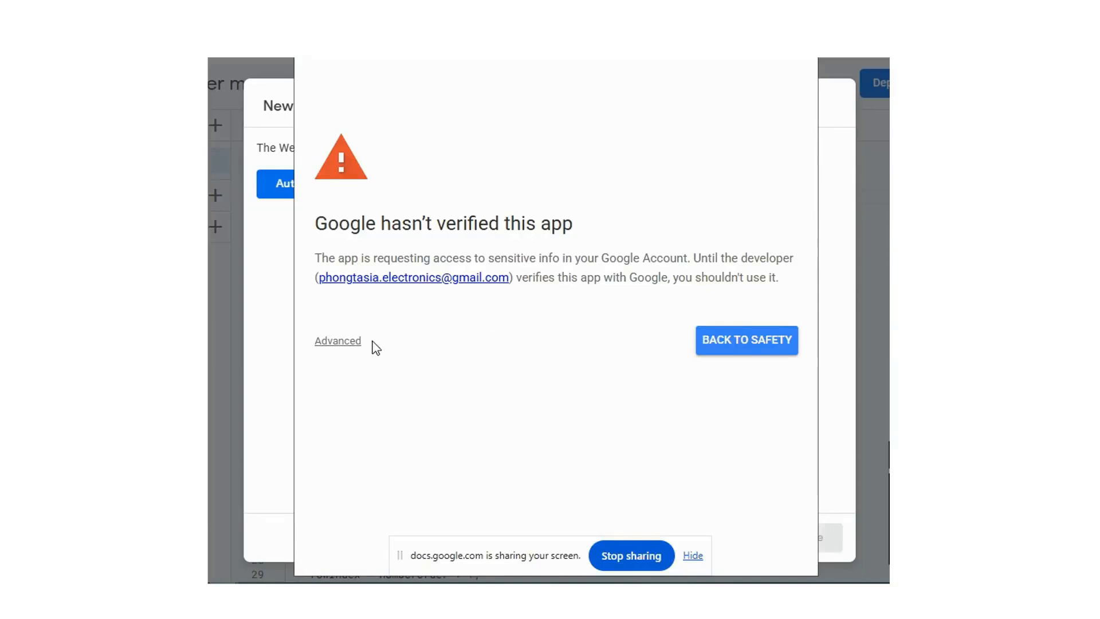
left_click(349, 347)
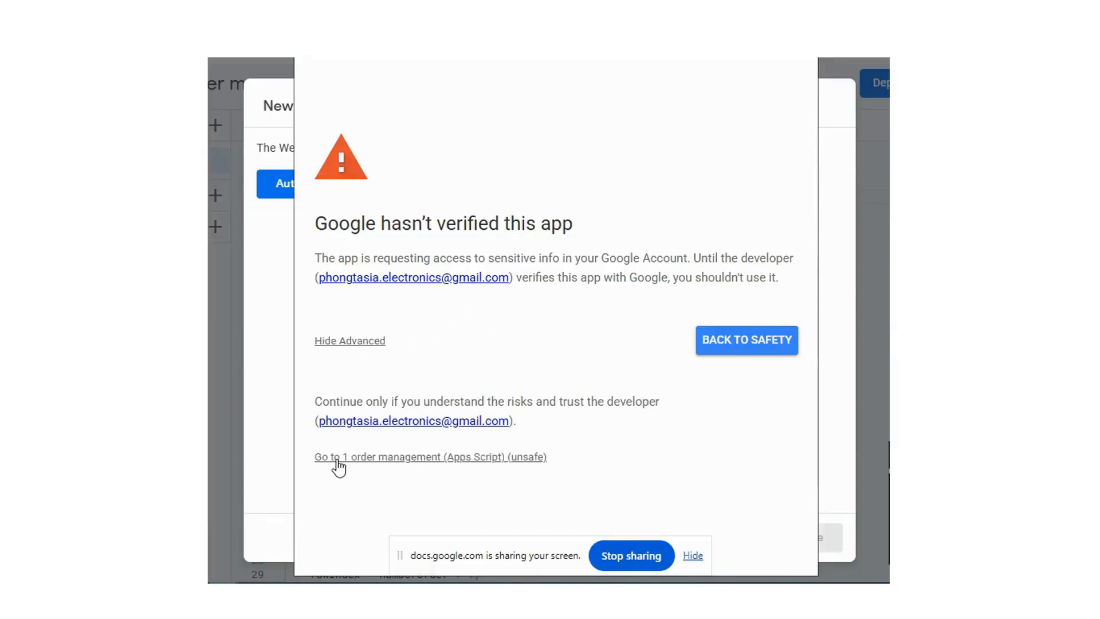
left_click(406, 459)
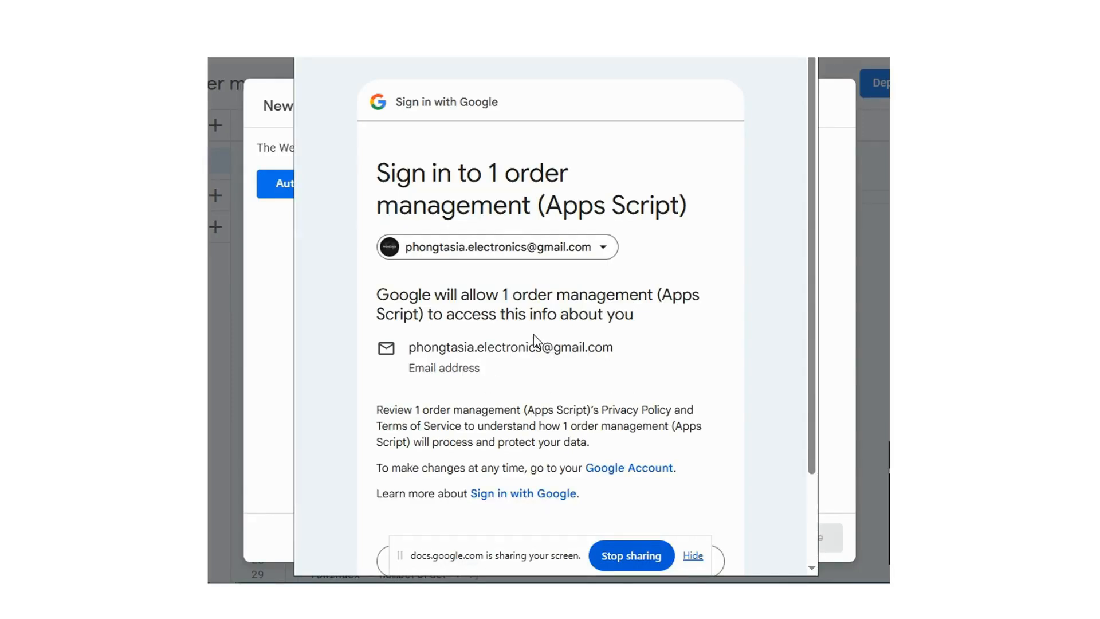
scroll(499, 321, "down", 1)
scroll(529, 289, "down", 1)
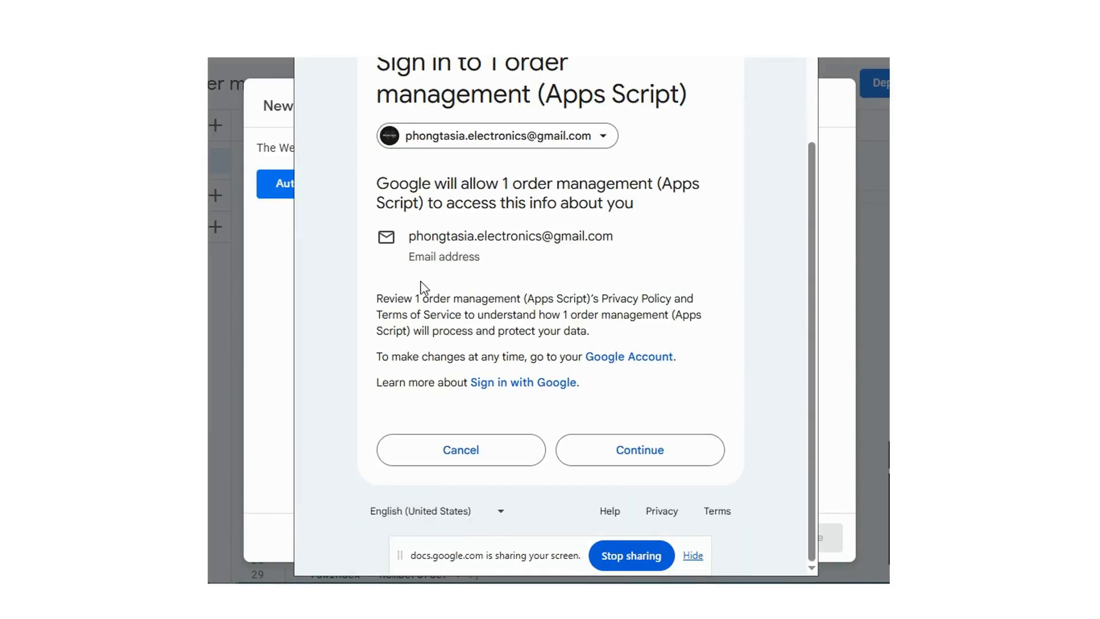
left_click(640, 452)
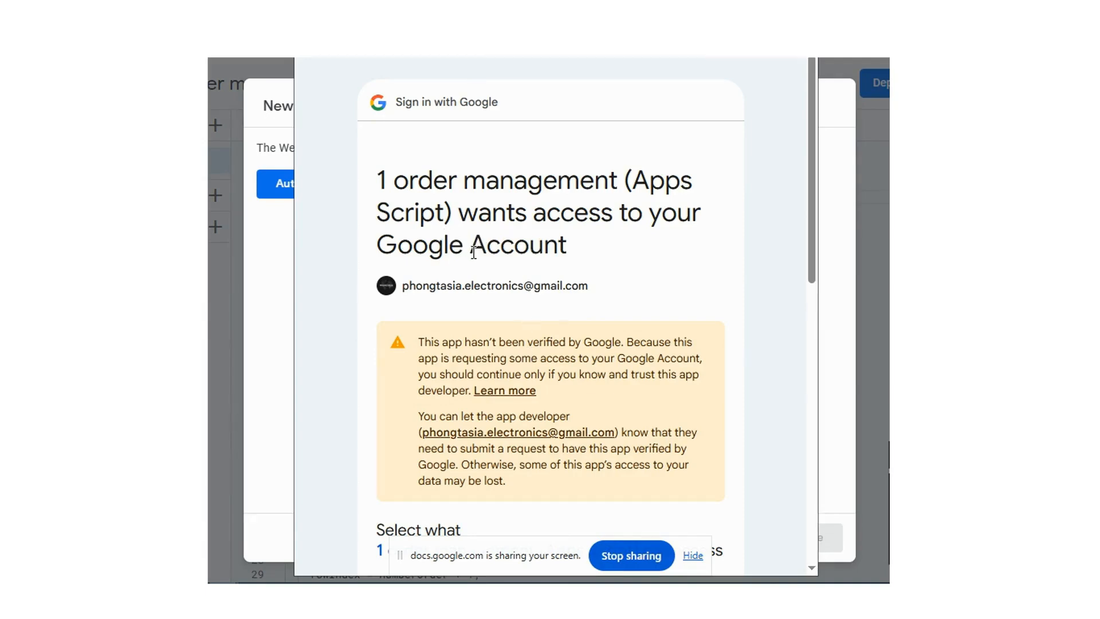
Grant the order management script all requested permissions and continue to complete the authorization
scroll(537, 255, "down", 3)
scroll(537, 255, "down", 1)
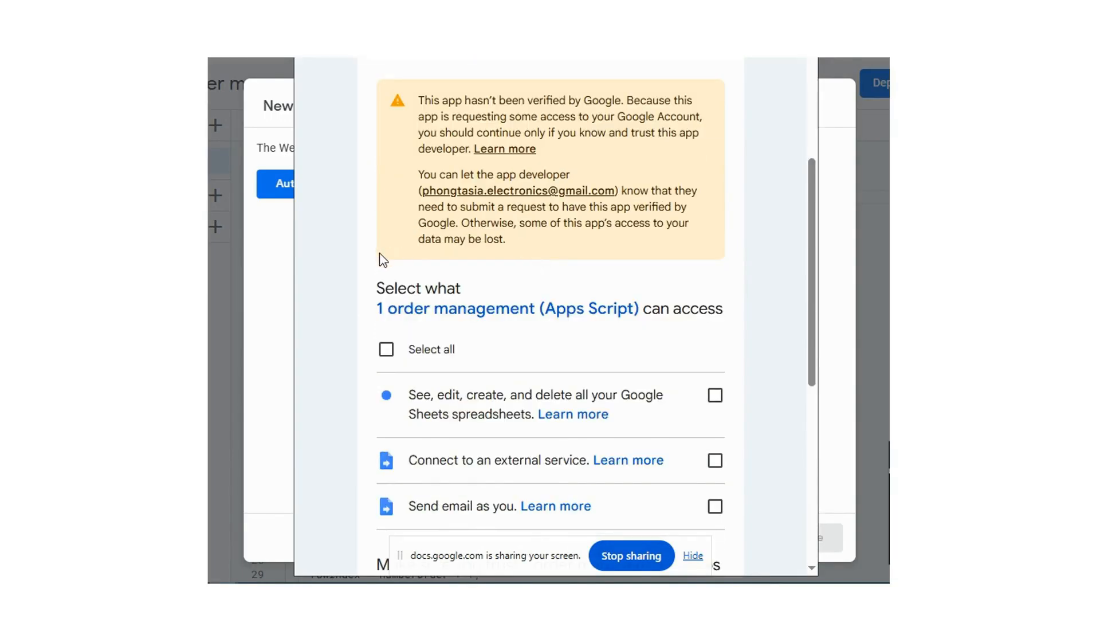
scroll(484, 245, "down", 2)
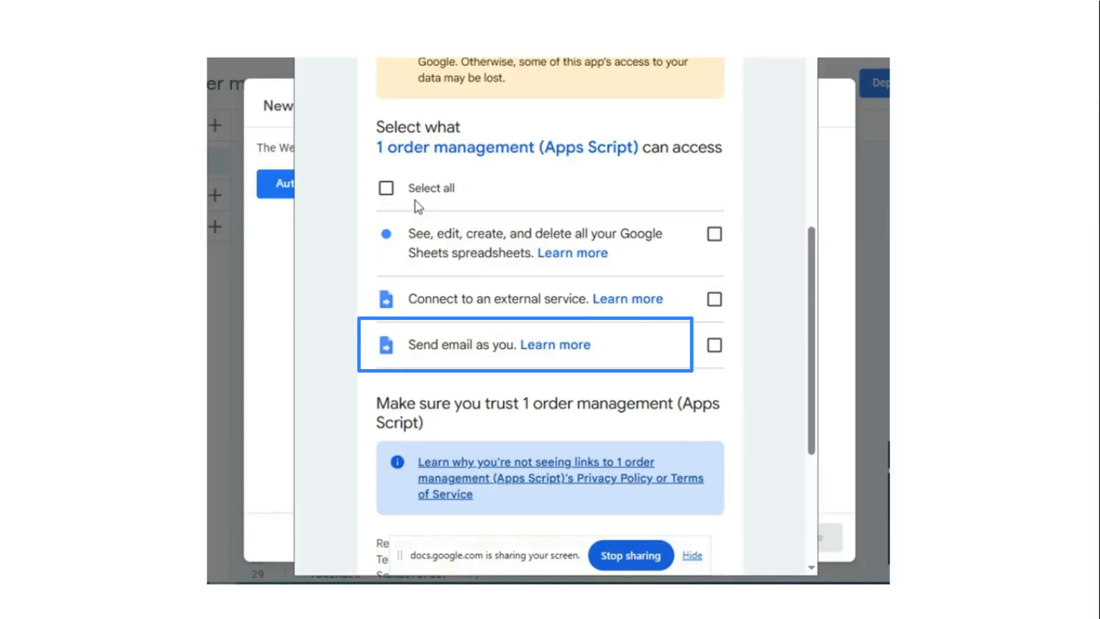
left_click(387, 188)
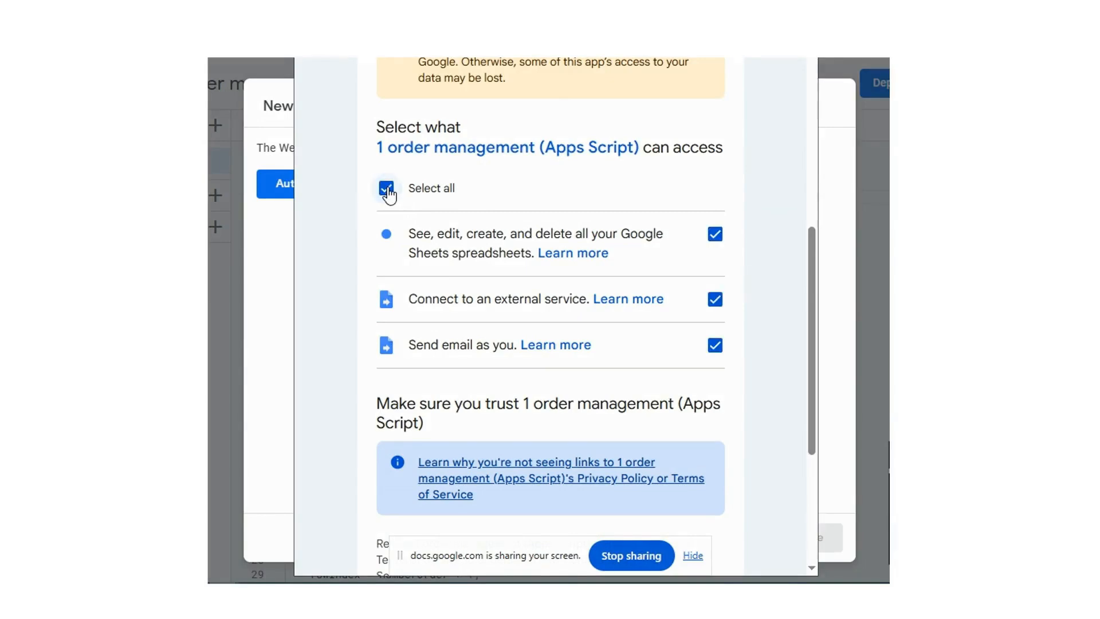
scroll(532, 207, "down", 3)
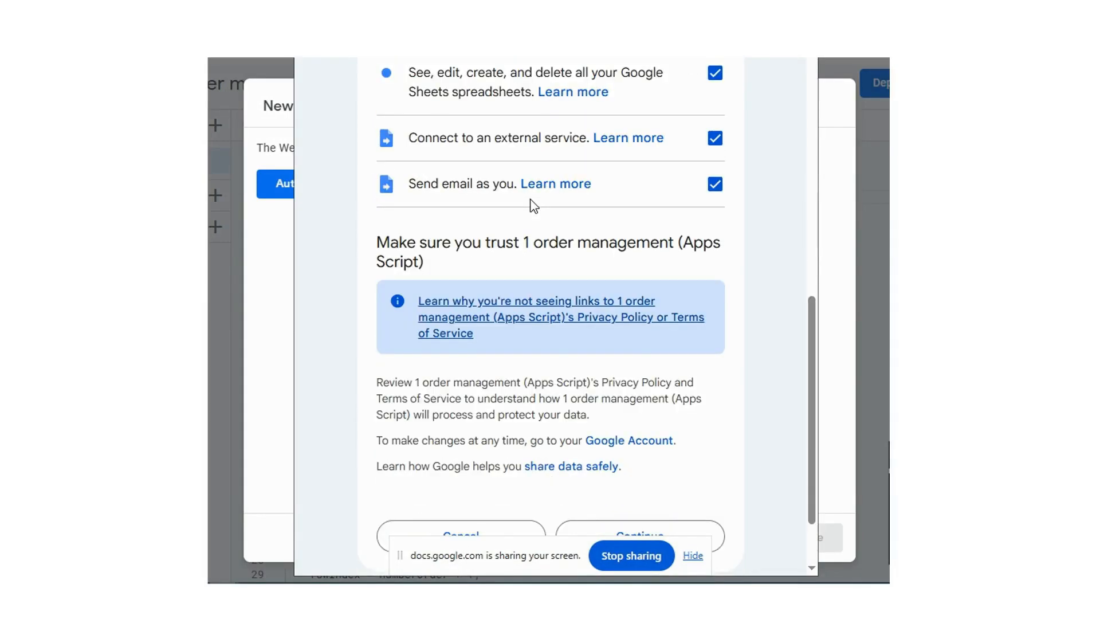
scroll(540, 241, "down", 2)
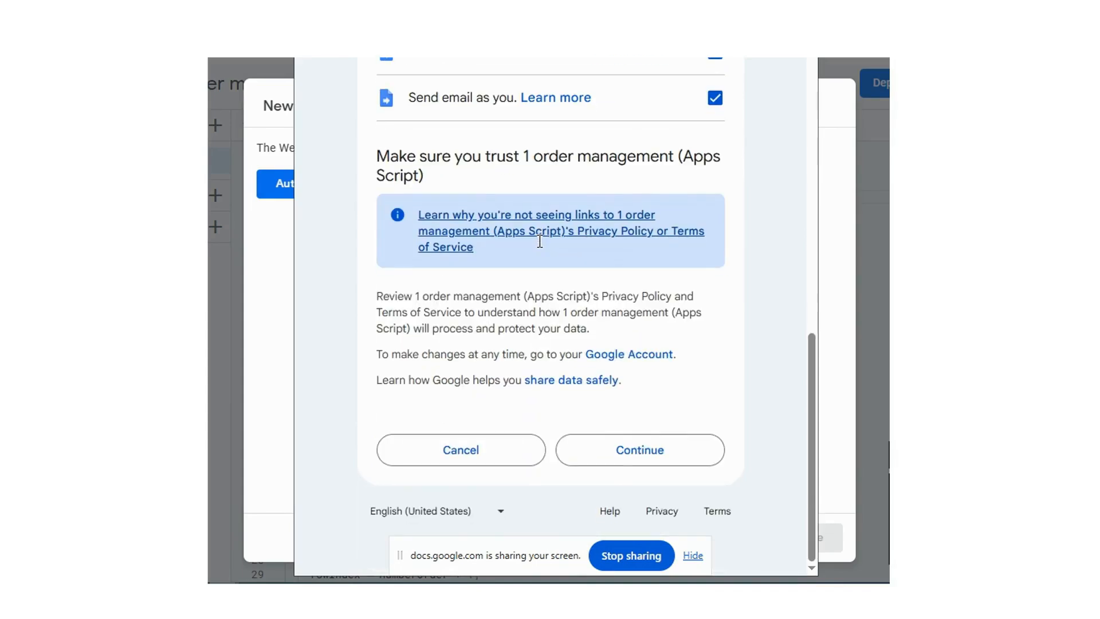
left_click(631, 459)
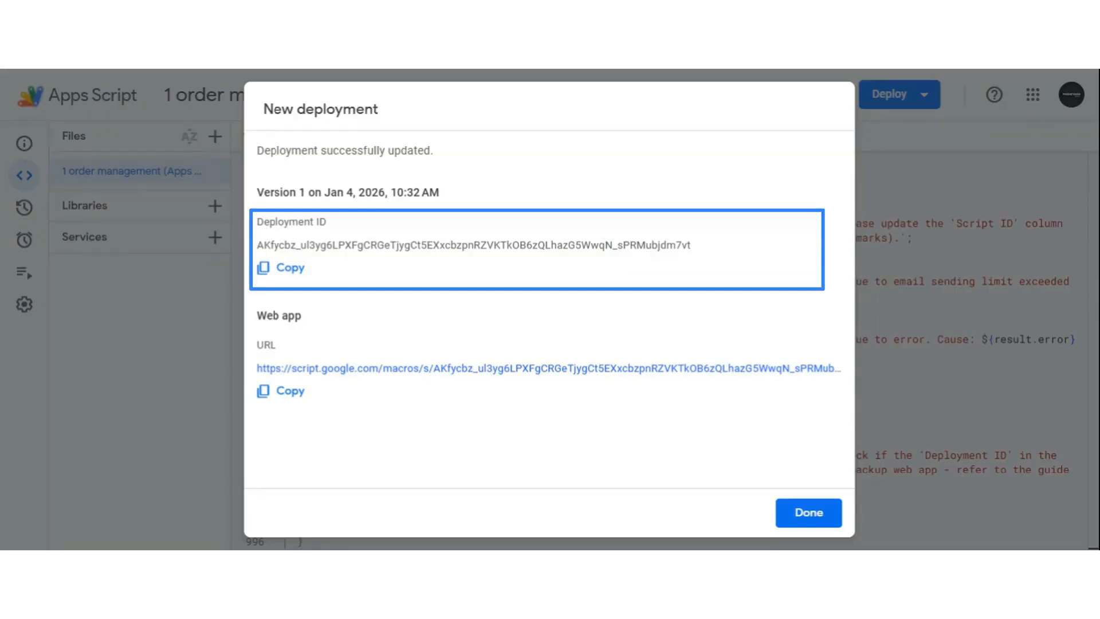
Select the new deployment's ID, then finish the deployment and close the Apps Script project
left_click_drag(257, 245, 706, 250)
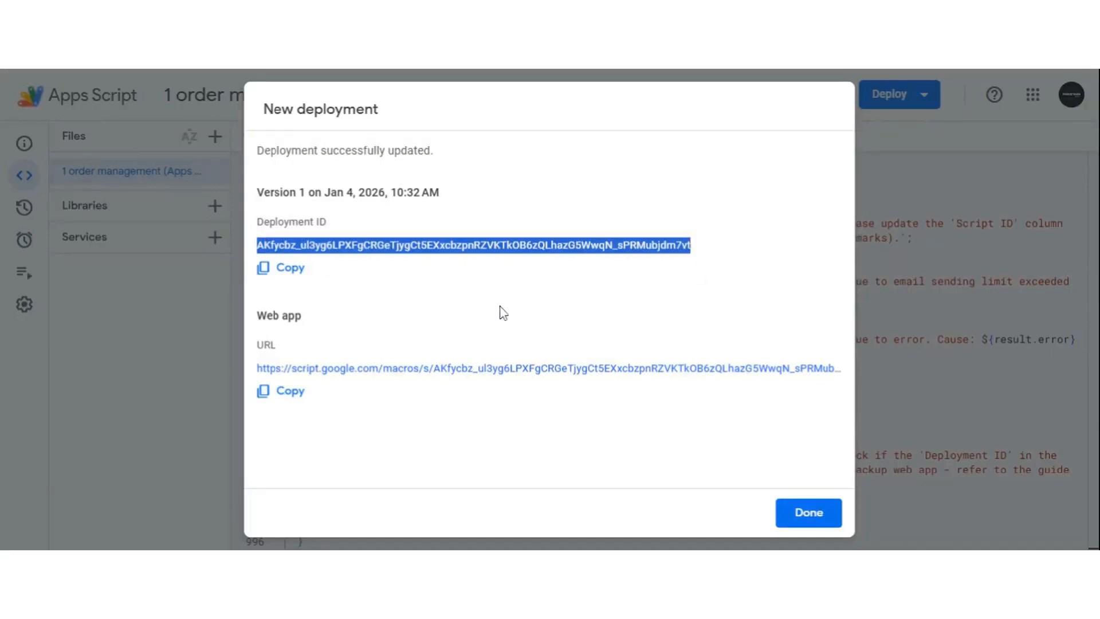
left_click(787, 524)
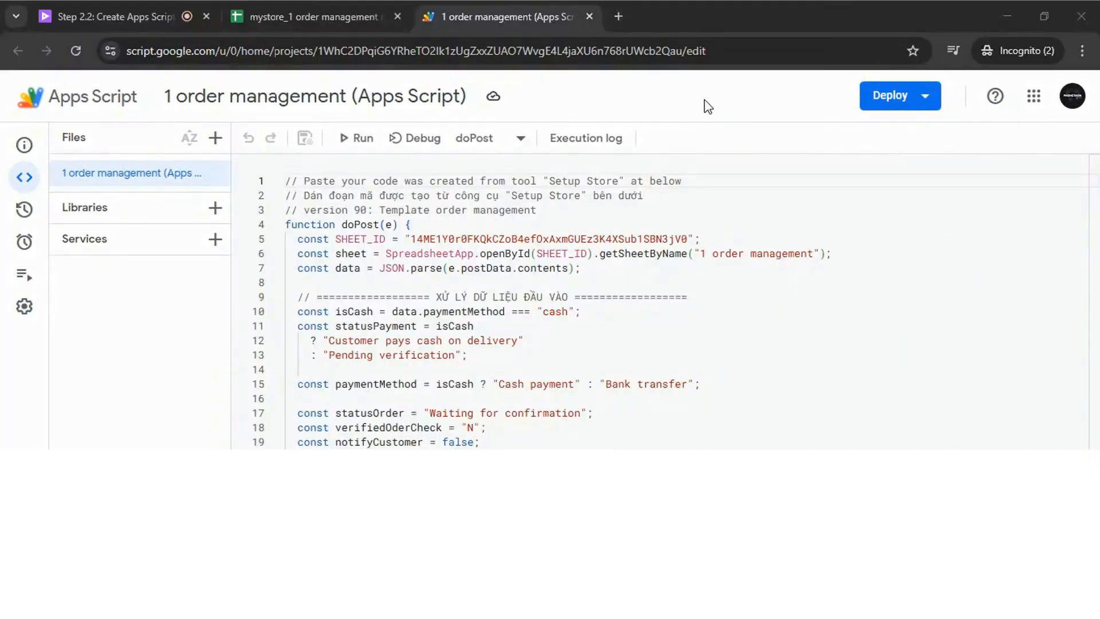
left_click(591, 17)
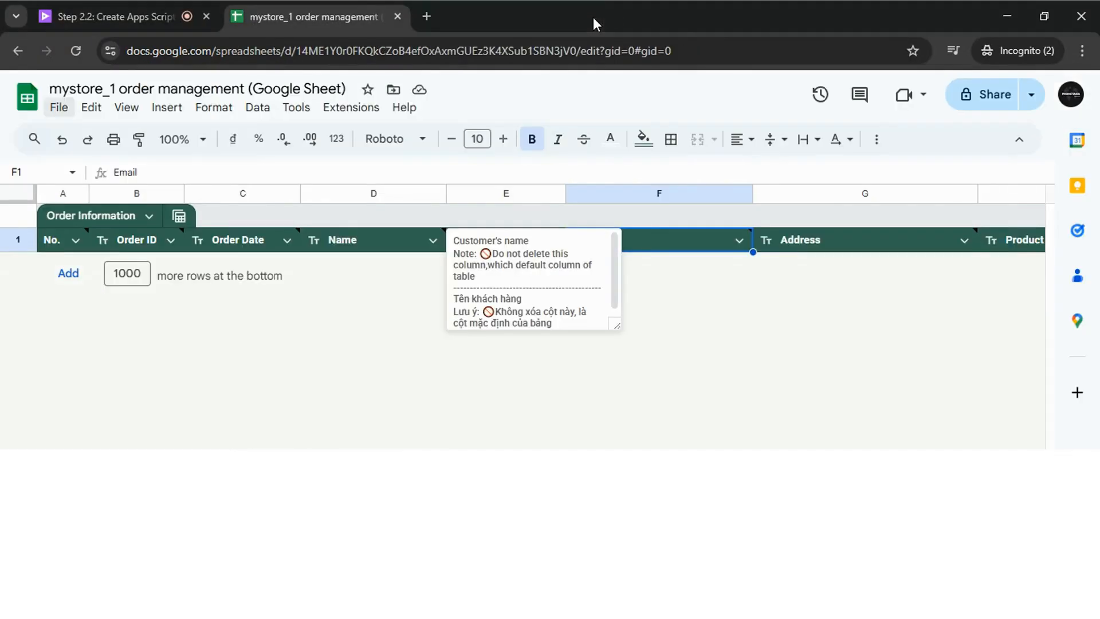